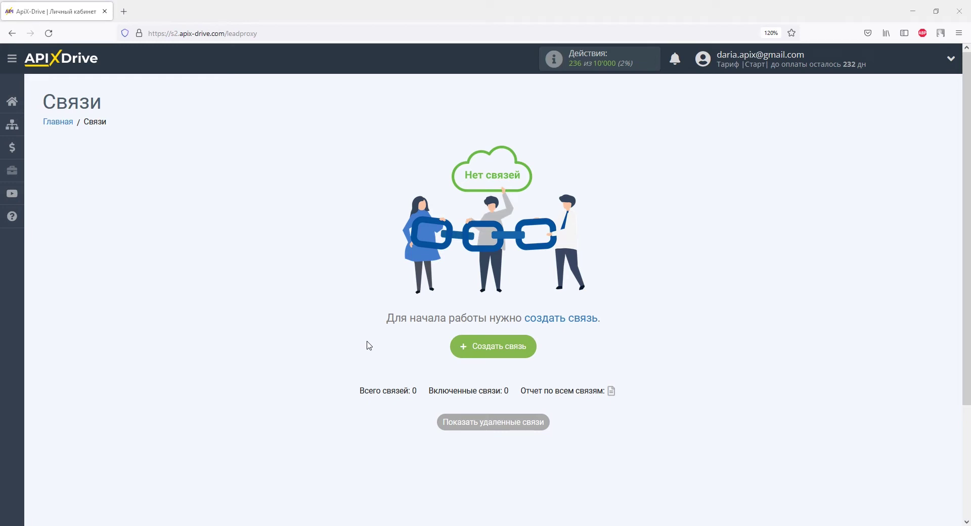
Create a new connection and choose InSales as its data source system
left_click(463, 346)
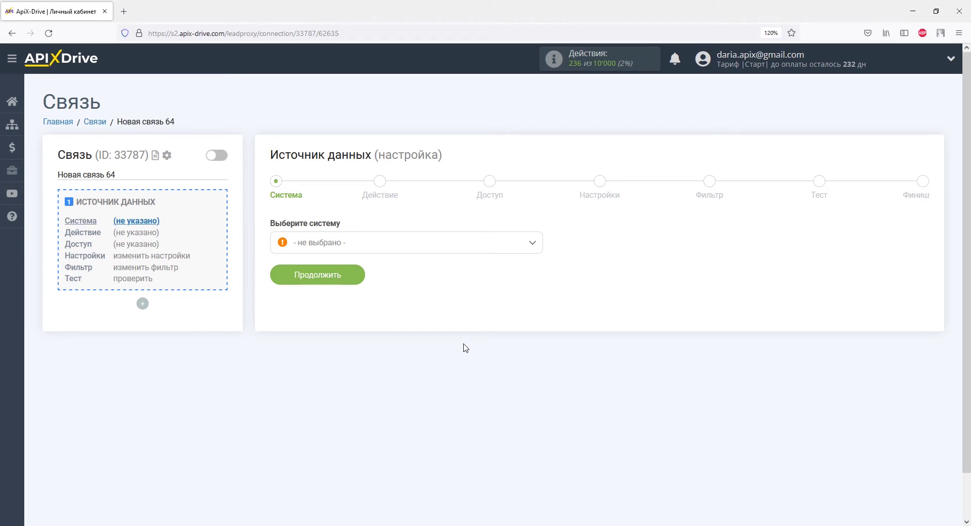
left_click(532, 243)
left_click_drag(537, 267, 540, 317)
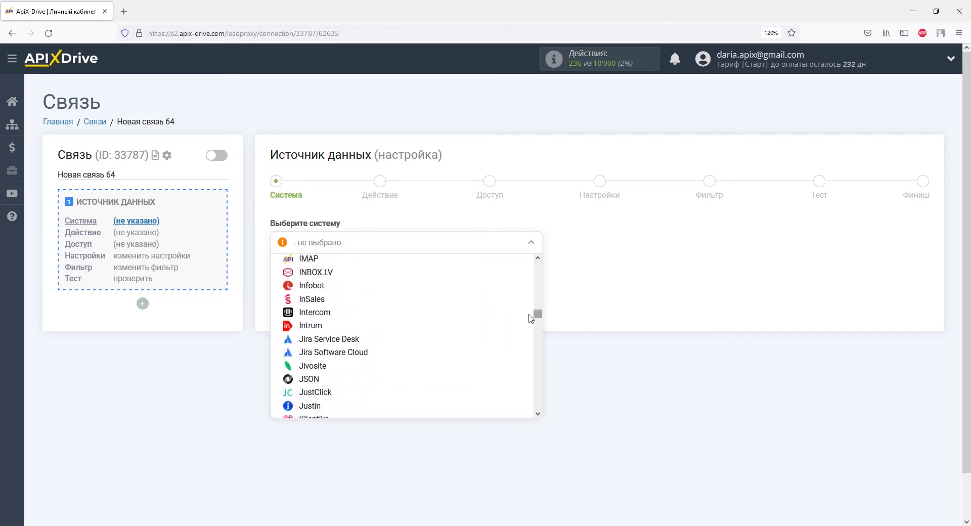
left_click(323, 300)
left_click(345, 278)
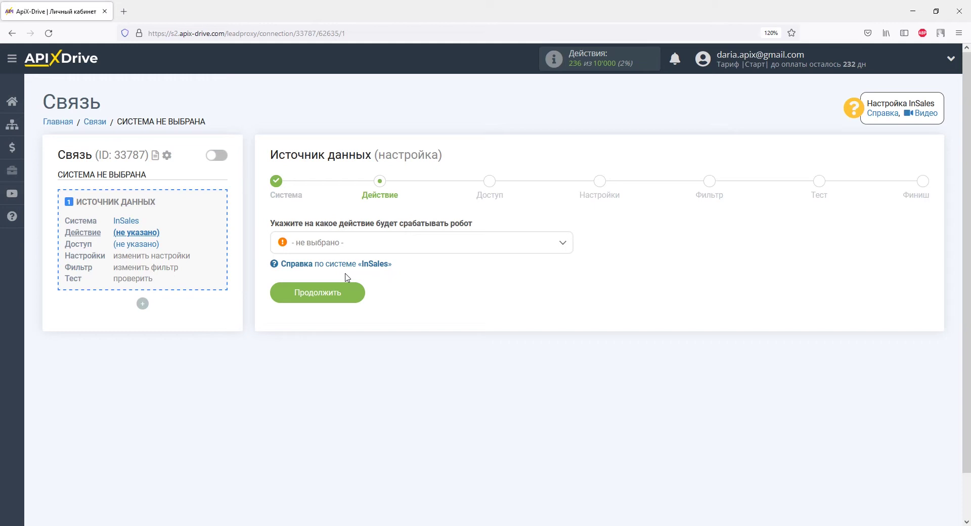
Set the InSales source action to «Загрузить заказы (по дате создания)» and continue to the access stage
left_click(349, 244)
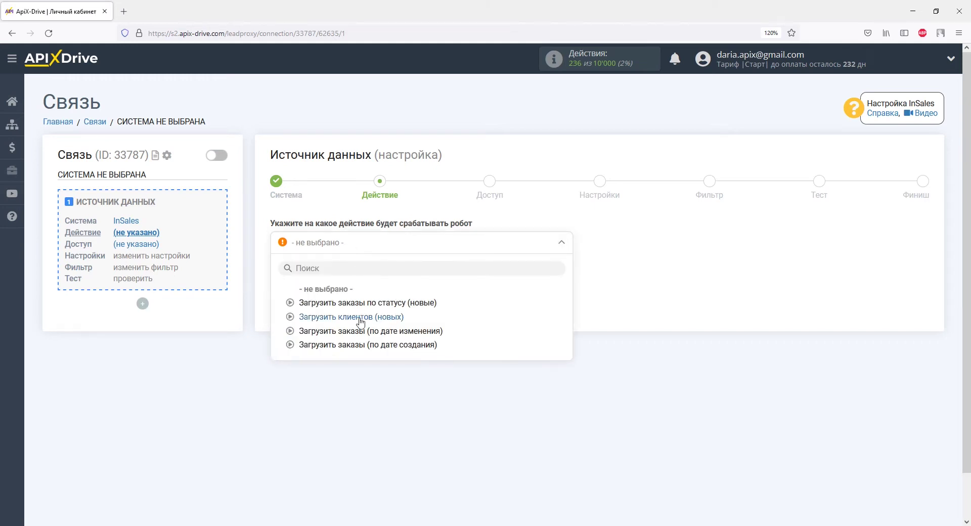
left_click(361, 345)
left_click(352, 292)
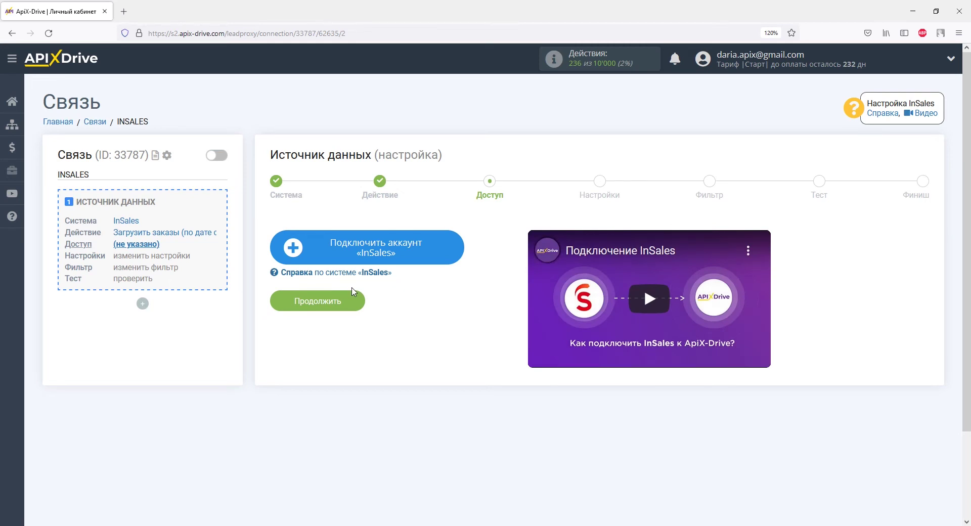
Start connecting an InSales account and copy the shop domain myshop-bki108.myinsales.ru from the InSales admin address into «Домен»
left_click(312, 246)
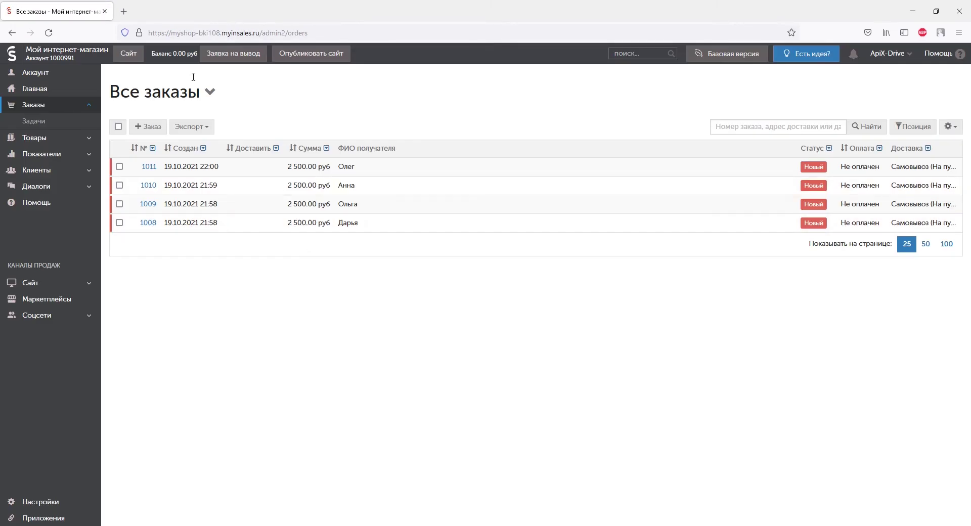
left_click_drag(171, 33, 260, 32)
right_click(260, 34)
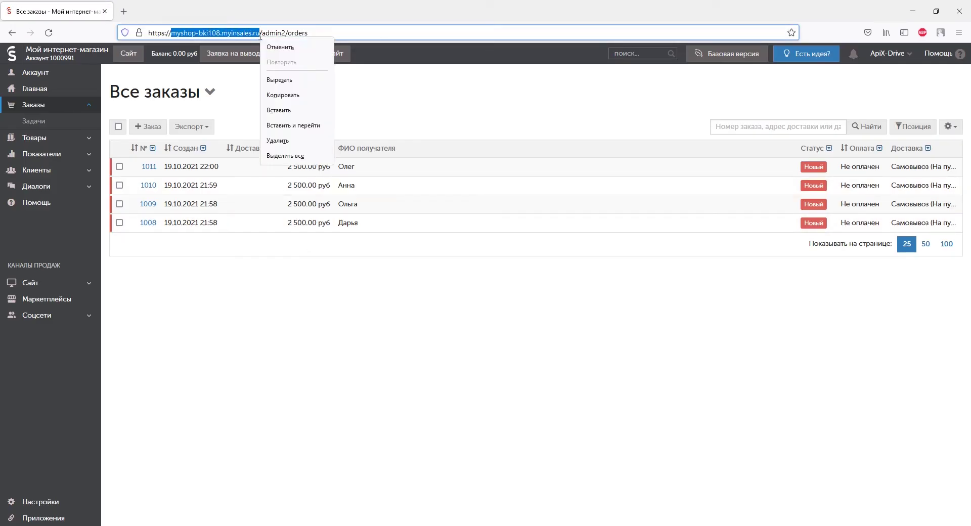
left_click(279, 95)
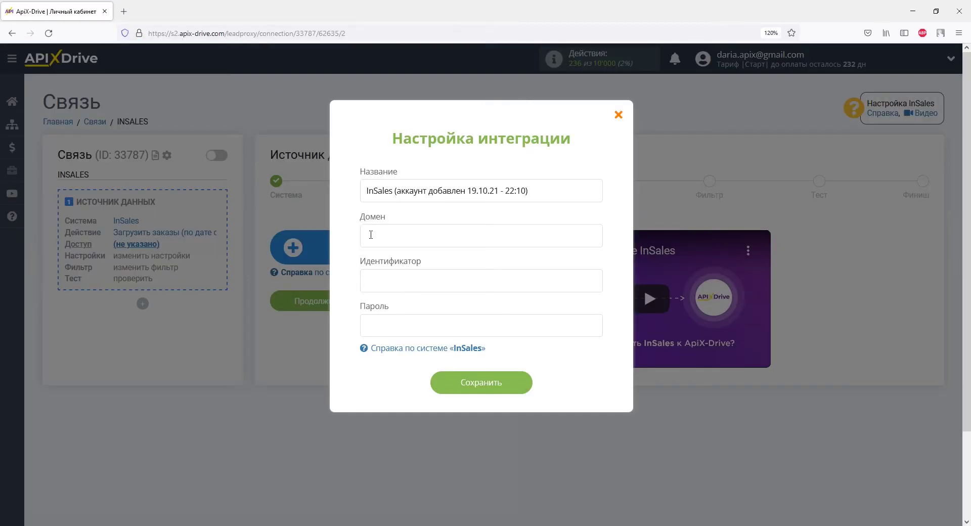
right_click(370, 235)
left_click(402, 308)
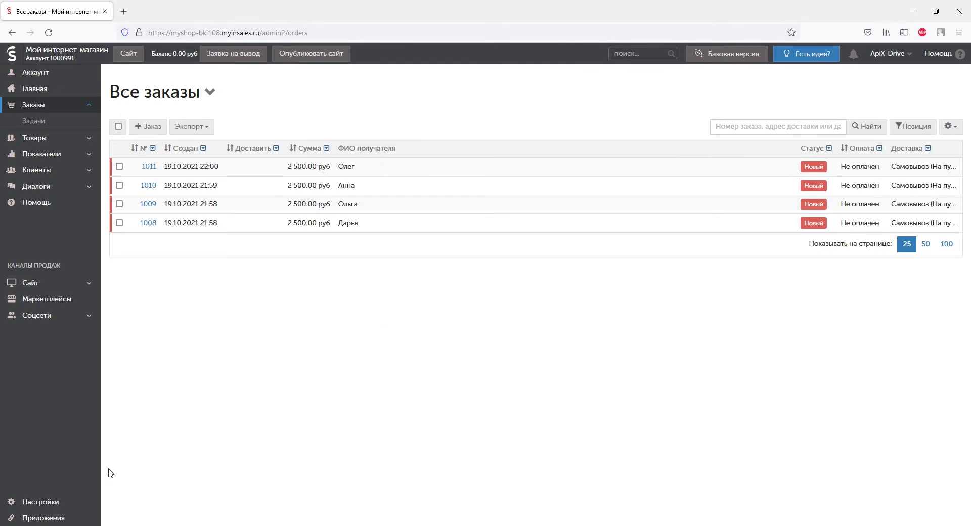
In the InSales admin, create a new developer access key named ApiX-Drive
left_click(49, 518)
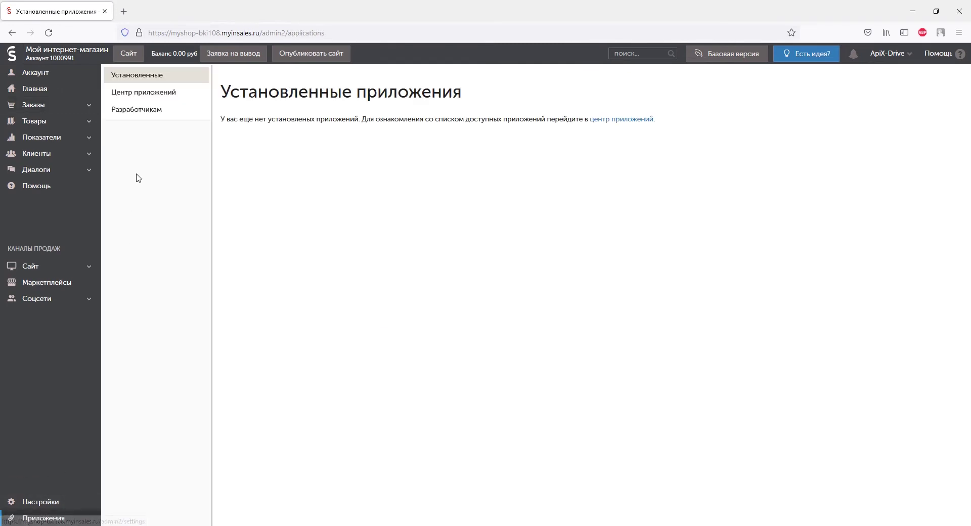
left_click(148, 111)
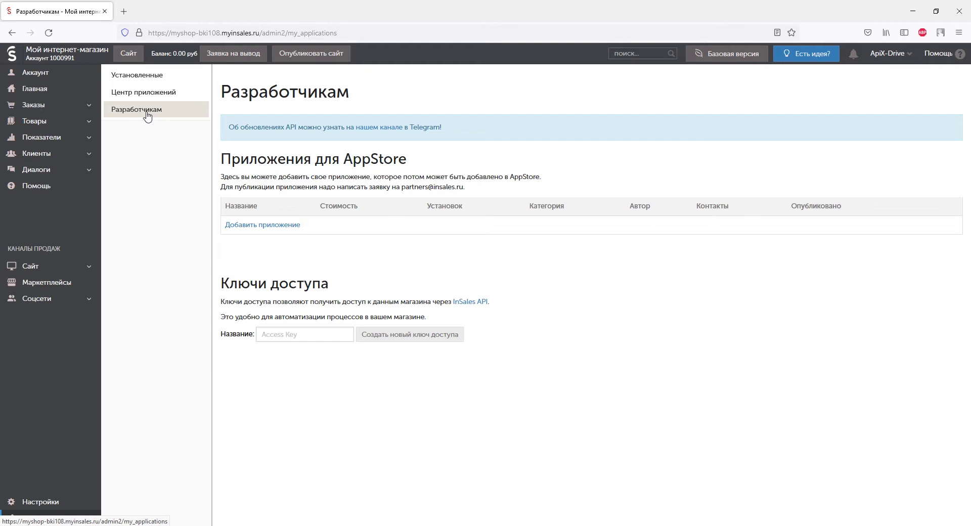
left_click(261, 339)
type("ApiX-Drive")
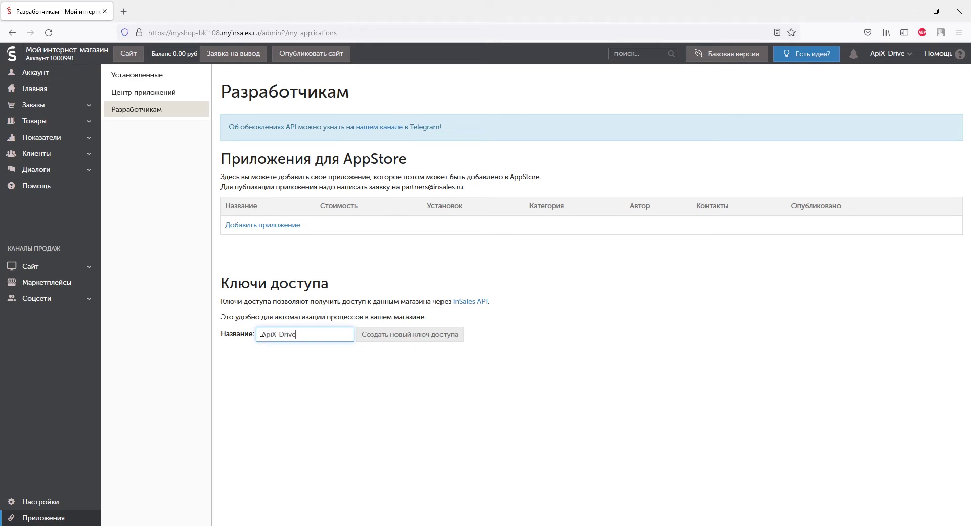
left_click(382, 343)
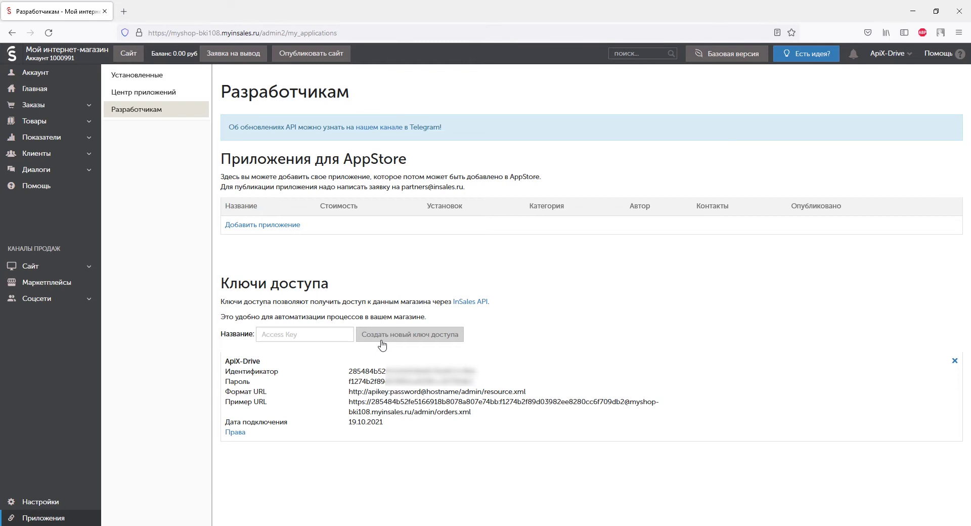
Copy the new access key's identifier from InSales into the «Идентификатор» field of the integration settings in ApiX-Drive
left_click_drag(348, 371, 476, 372)
right_click(474, 371)
left_click(491, 380)
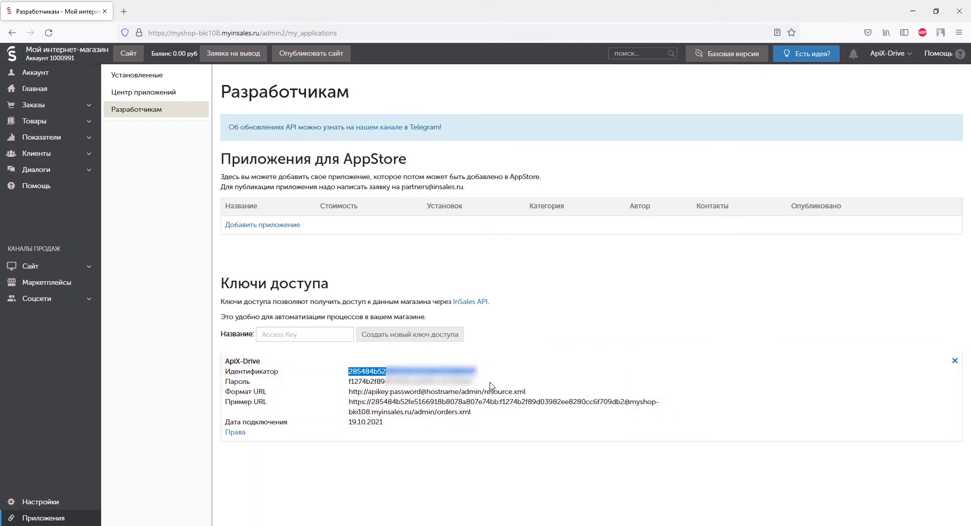
key("alt+Tab")
right_click(434, 281)
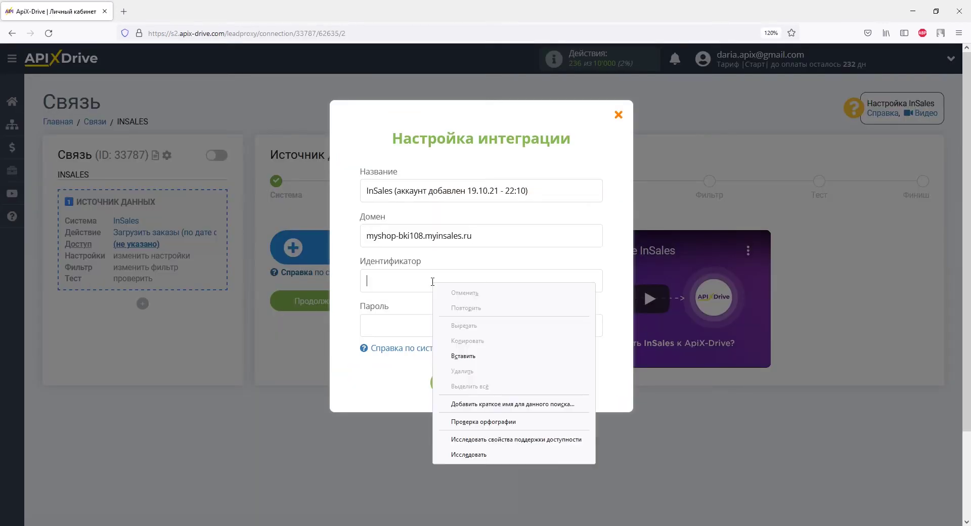
left_click(460, 354)
Copy the access key's password from InSales into the «Пароль» field in ApiX-Drive and save the integration
key("alt+Tab")
left_click_drag(478, 382, 349, 382)
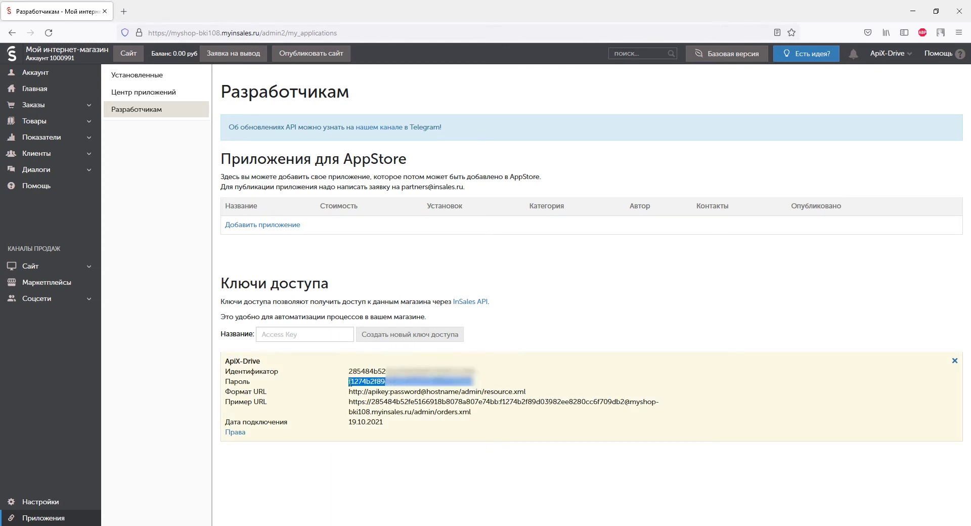
right_click(356, 384)
left_click(360, 392)
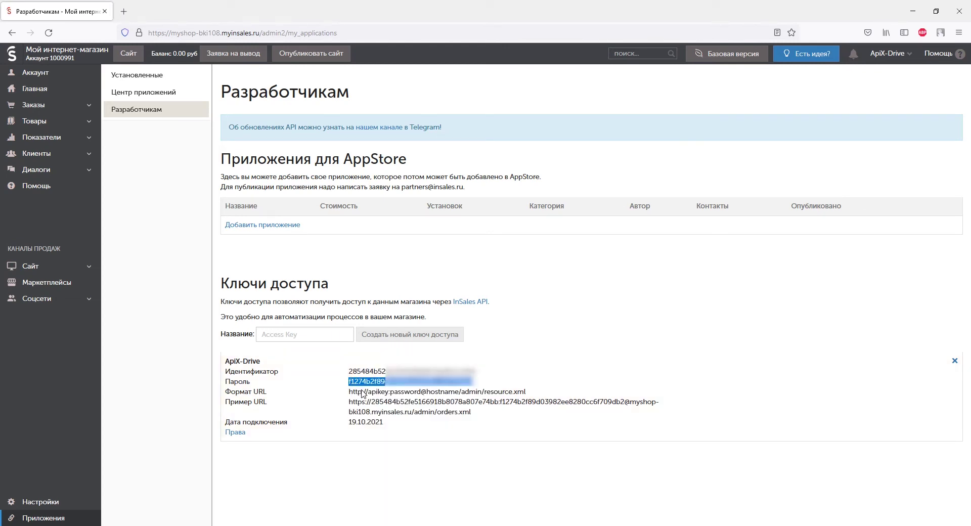
key("alt+Tab")
right_click(374, 323)
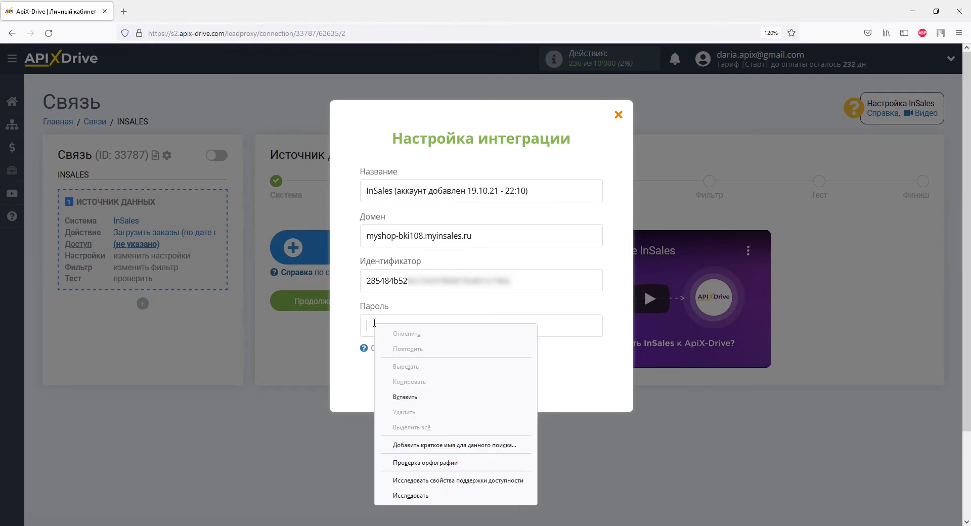
left_click(397, 395)
left_click(448, 382)
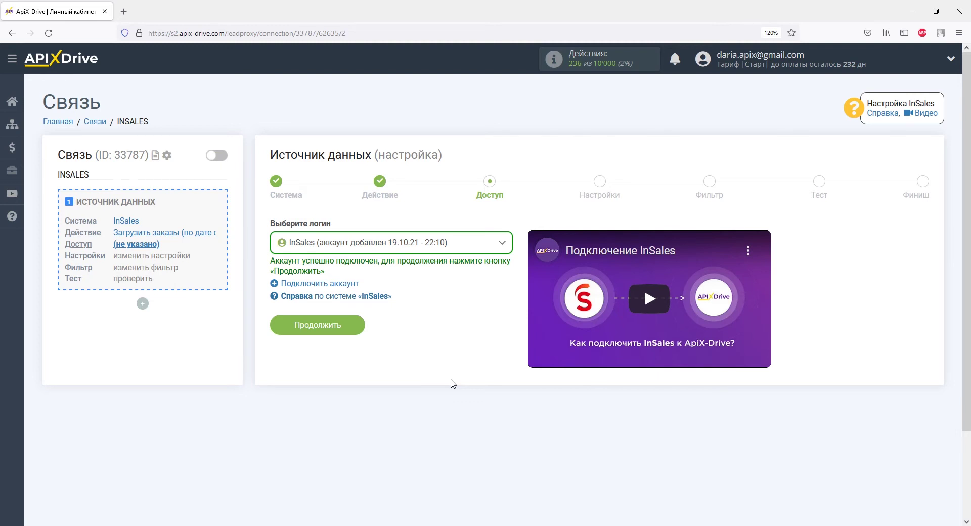
Continue with the connected InSales account, passing the settings and filter stages without adding a filter condition
left_click(349, 326)
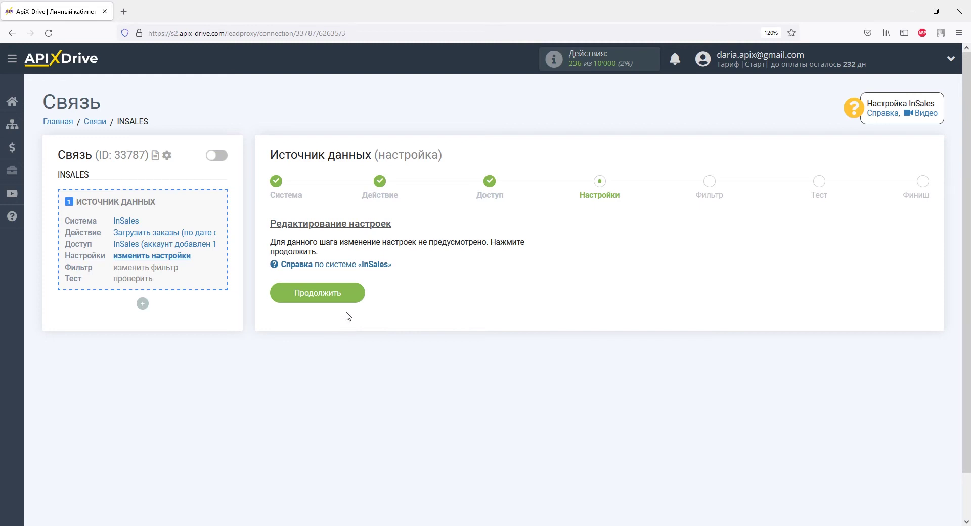
left_click(341, 292)
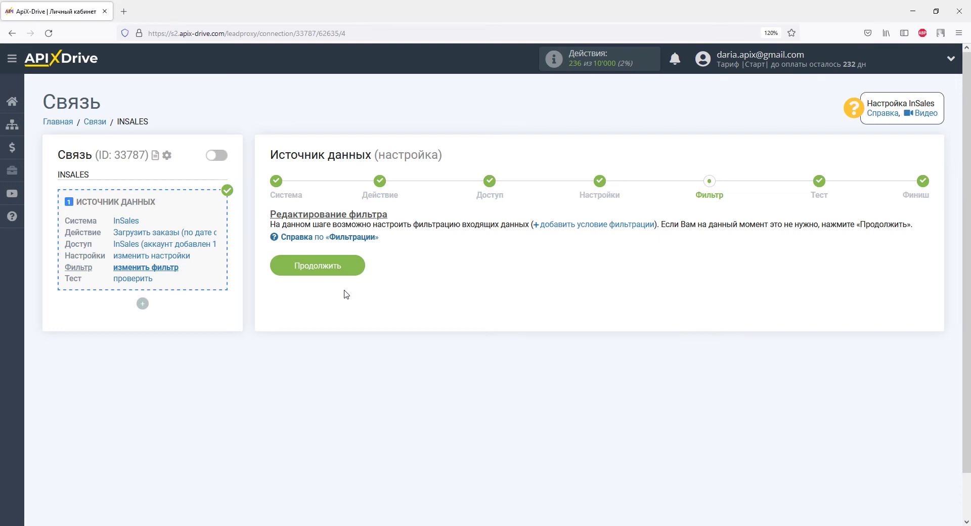
left_click(347, 267)
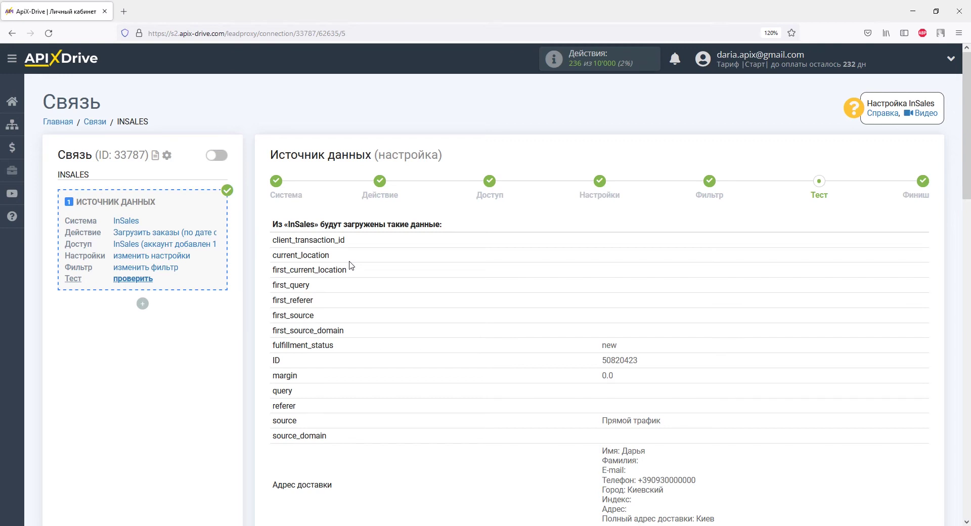
Review the InSales test order data, accept it and start configuring the data destination
scroll(348, 266, "down", 5)
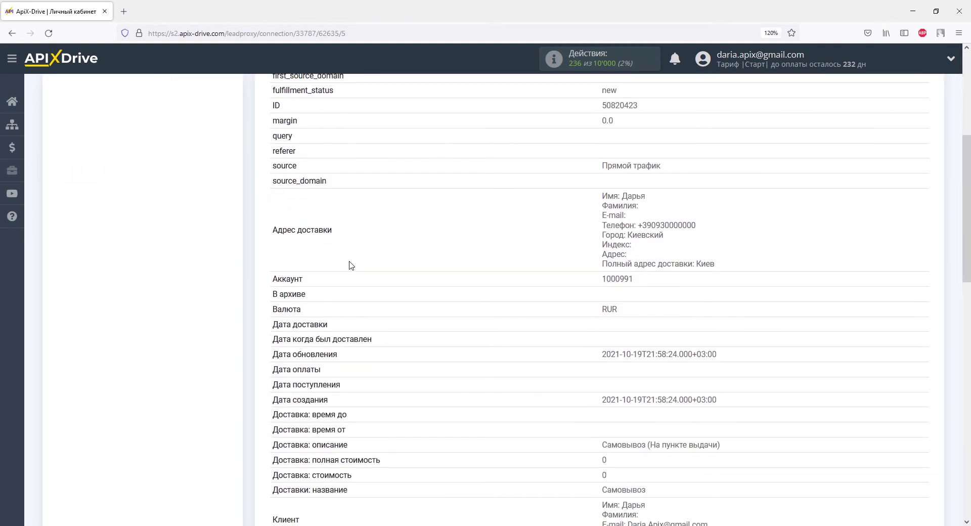
scroll(351, 265, "down", 5)
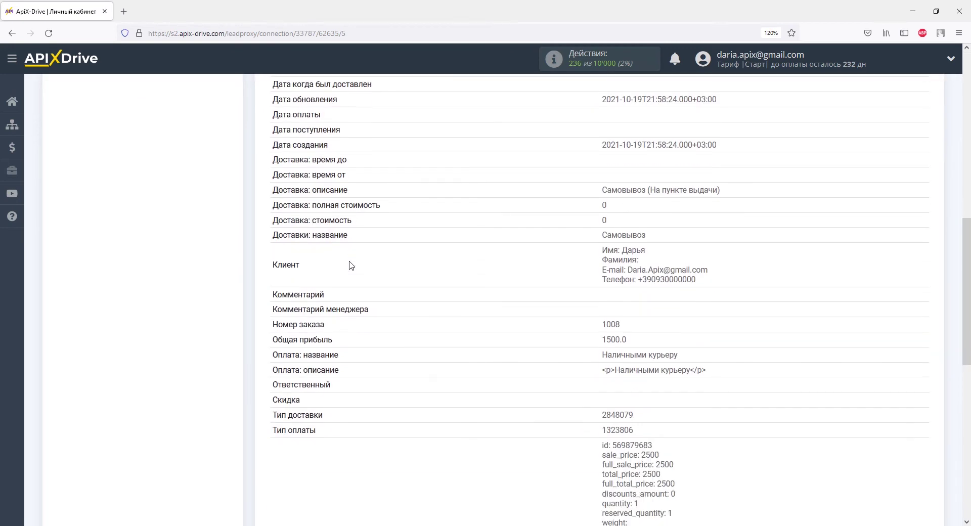
scroll(351, 265, "down", 4)
scroll(351, 265, "down", 4)
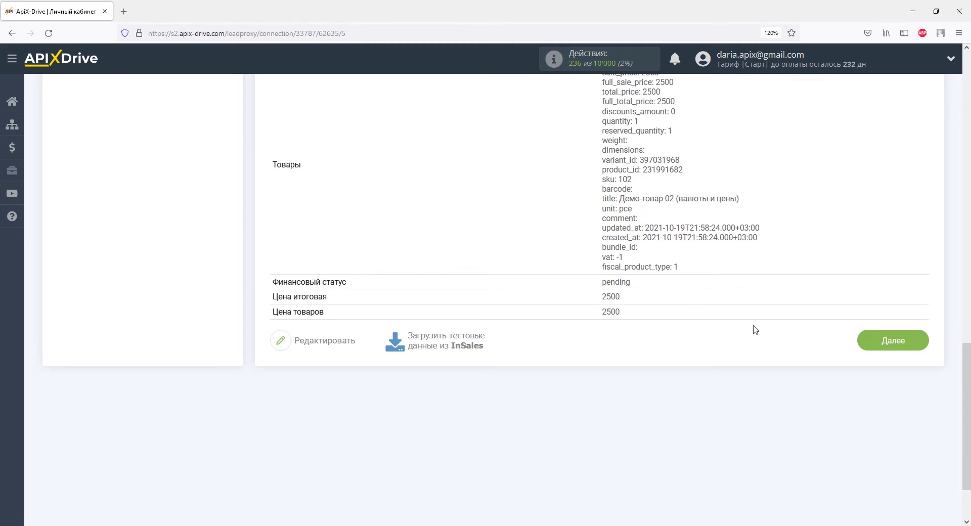
left_click(862, 341)
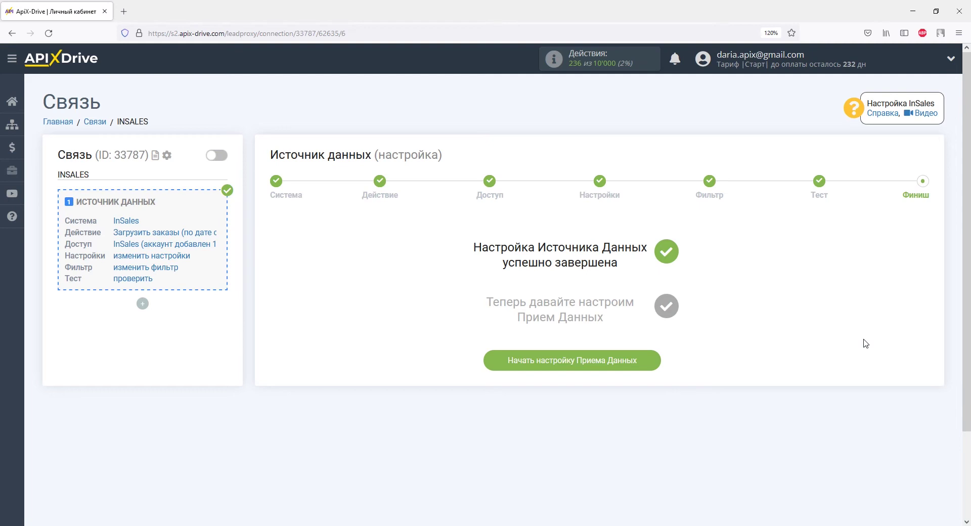
left_click(647, 361)
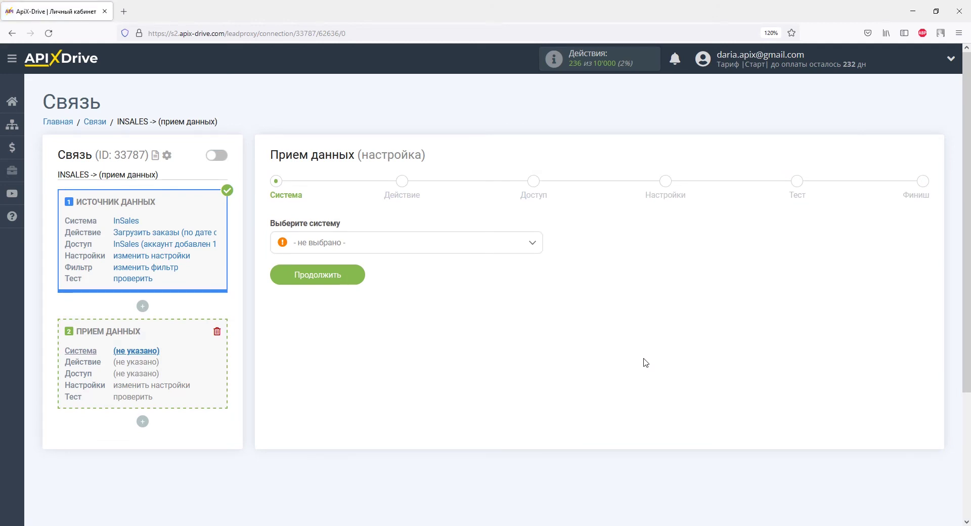
Choose МойСклад as the data destination system and continue
left_click(531, 245)
scroll(538, 273, "down", 3)
left_click_drag(538, 283, 539, 403)
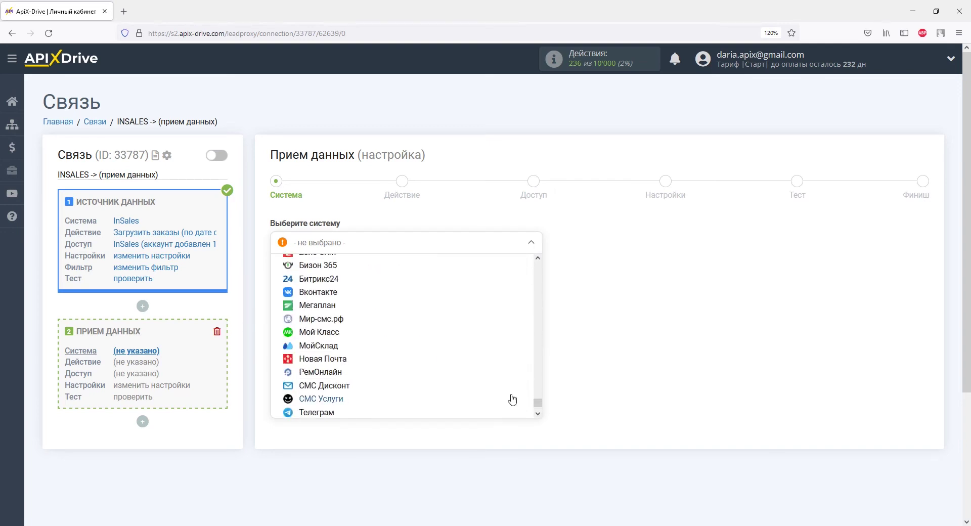
left_click(329, 348)
left_click(347, 278)
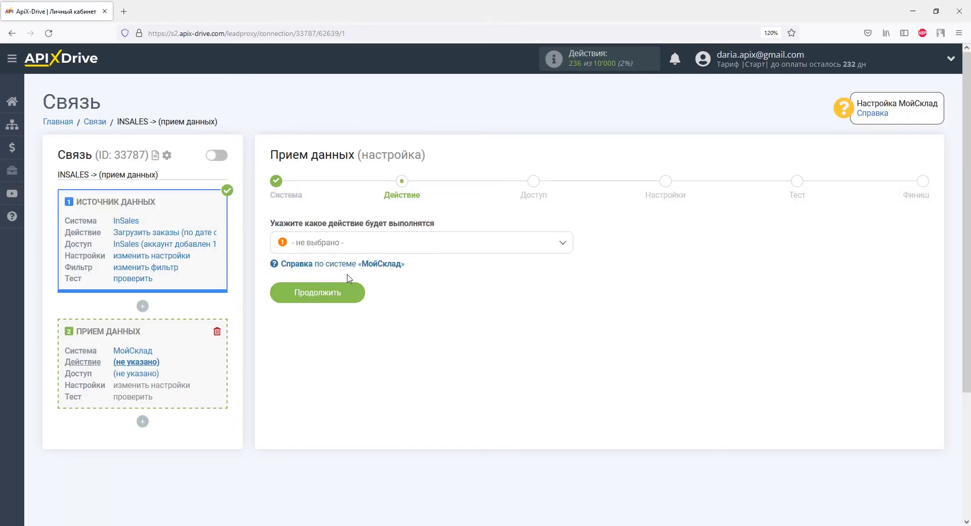
Set the МойСклад destination action to «Отправка заказов» and continue to the access stage
left_click(348, 243)
left_click(347, 301)
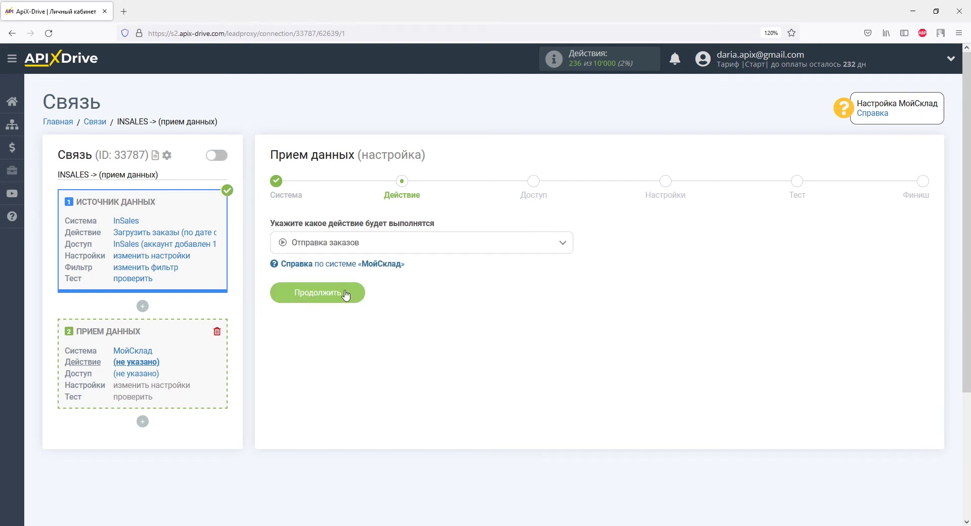
left_click(346, 295)
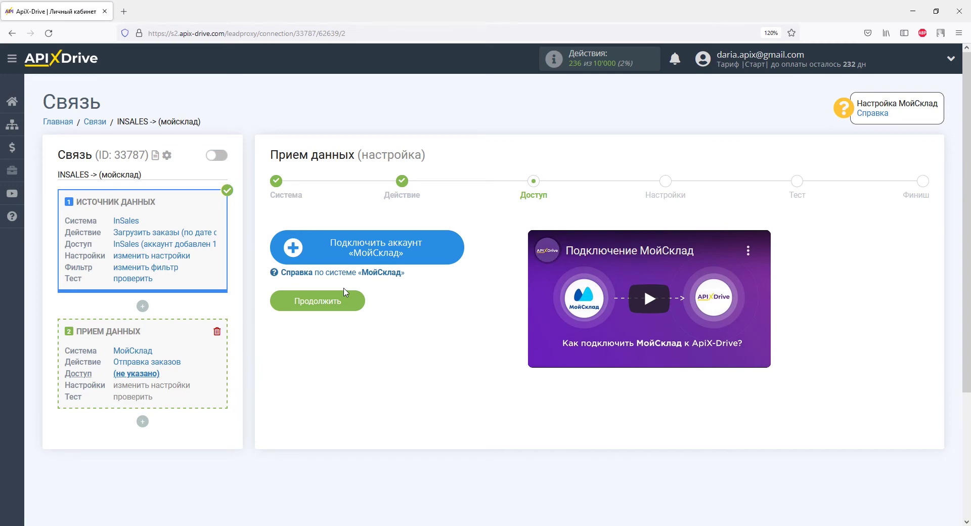
Connect a МойСклад account by pasting the account login and password, and save the integration
left_click(312, 247)
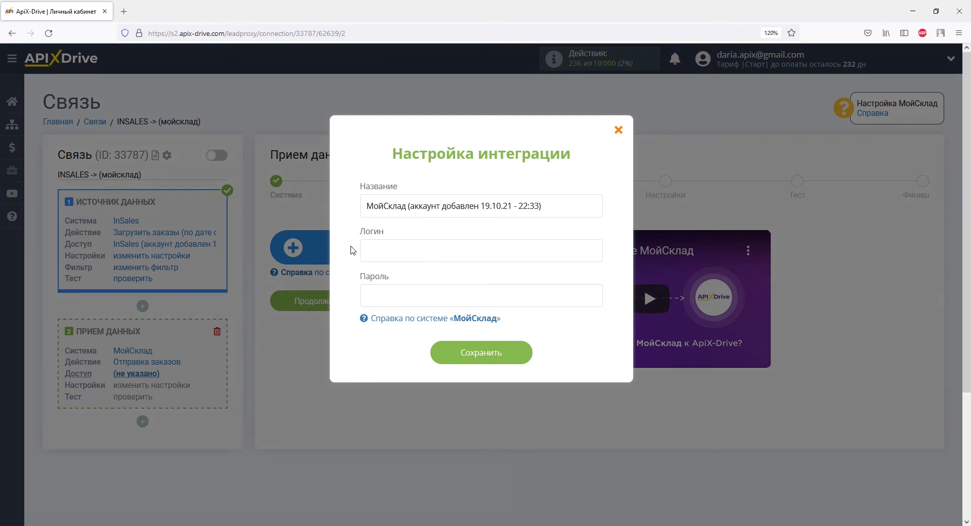
right_click(368, 251)
left_click(381, 324)
right_click(378, 295)
left_click(399, 369)
left_click(449, 352)
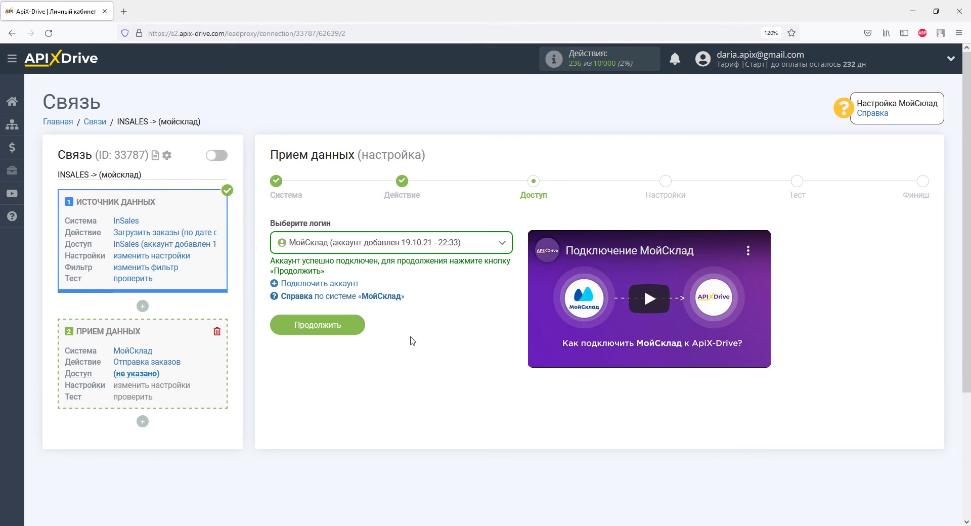
Continue with the connected МойСклад account, select the organization and set «Включен ли НДС в цену» to «Нет»
left_click(355, 328)
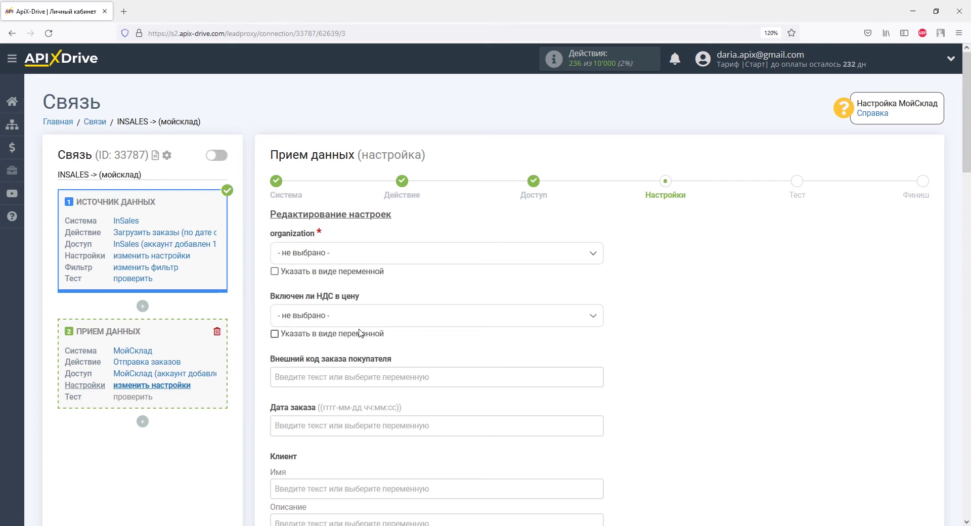
left_click(345, 253)
left_click(302, 317)
left_click(300, 319)
left_click(295, 376)
Map «Внешний код заказа покупателя» to the InSales variable «Номер заказа» and «Дата заказа» to «Дата создания»
left_click(294, 377)
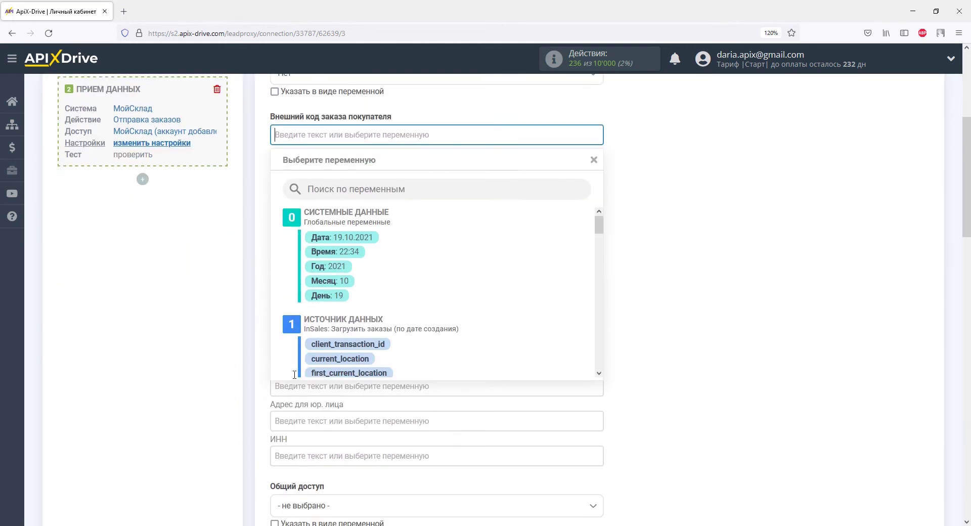
left_click_drag(601, 229, 600, 316)
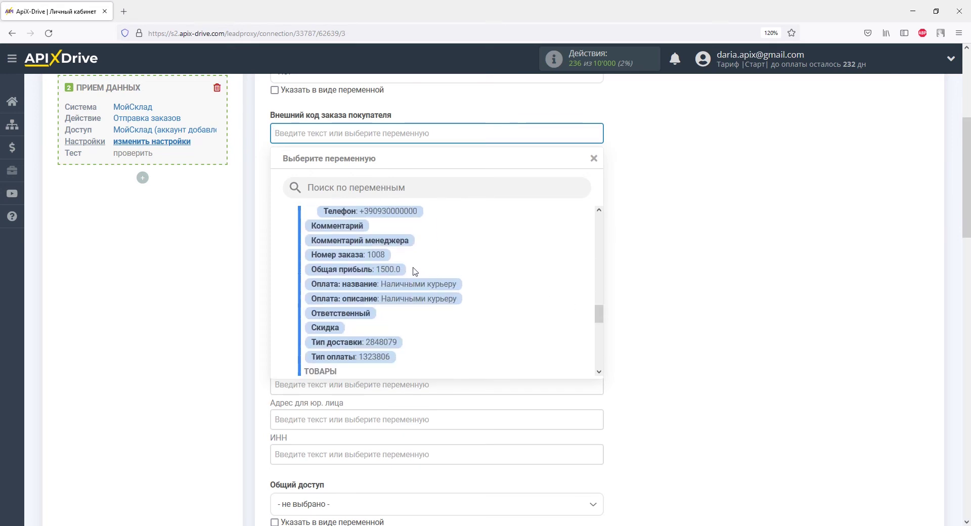
left_click(374, 256)
left_click(334, 184)
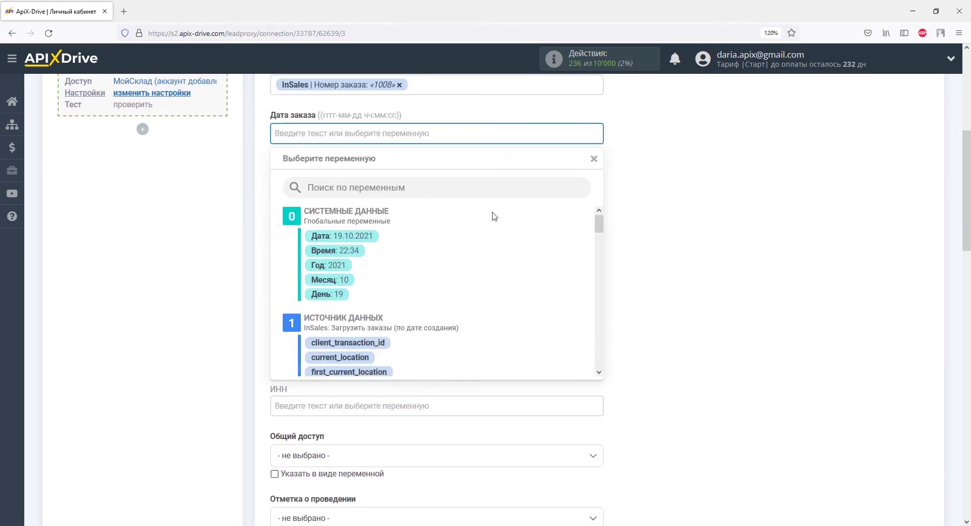
left_click_drag(598, 230, 599, 297)
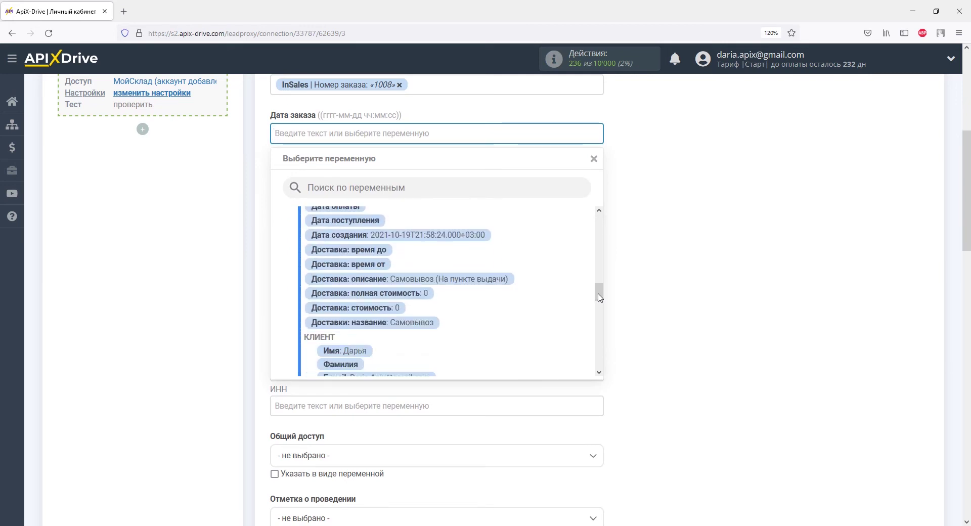
left_click(458, 236)
Map the «Клиент» fields Имя, E-mail and Телефон to the matching InSales client variables
left_click(320, 195)
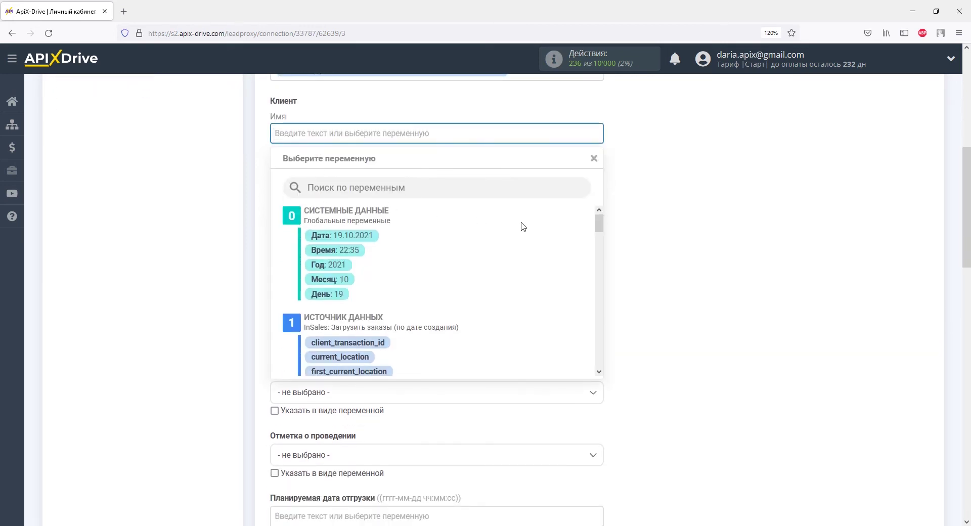
left_click_drag(598, 223, 600, 303)
left_click(359, 266)
left_click(329, 205)
left_click_drag(598, 223, 600, 304)
left_click(422, 273)
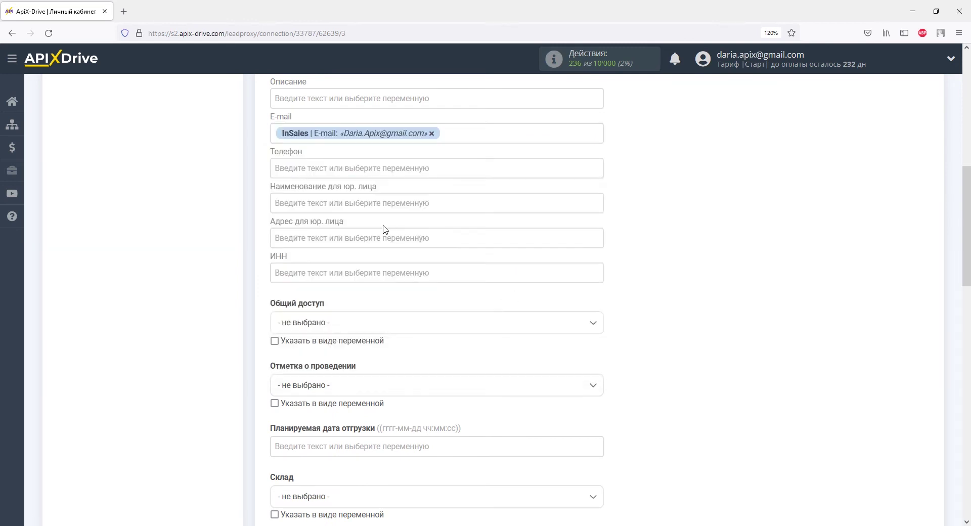
left_click(335, 165)
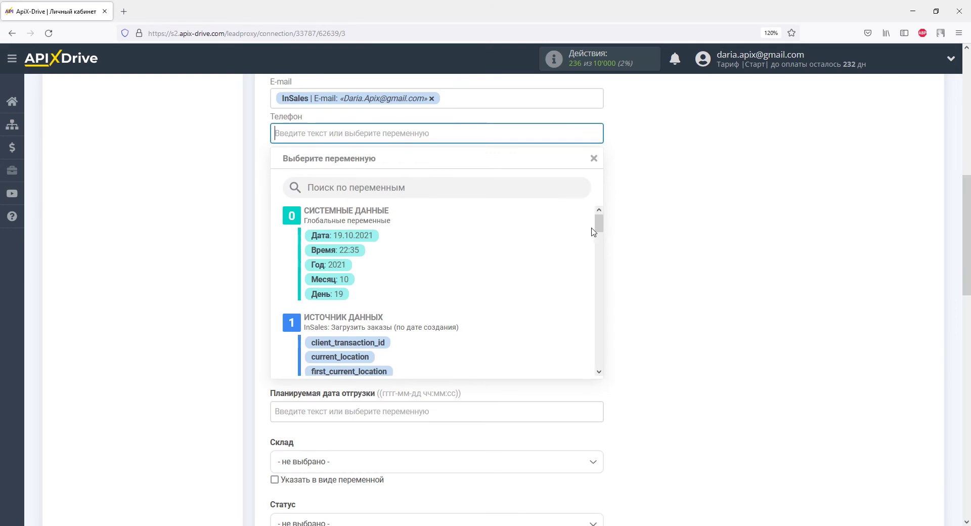
left_click_drag(600, 229, 581, 309)
left_click(409, 286)
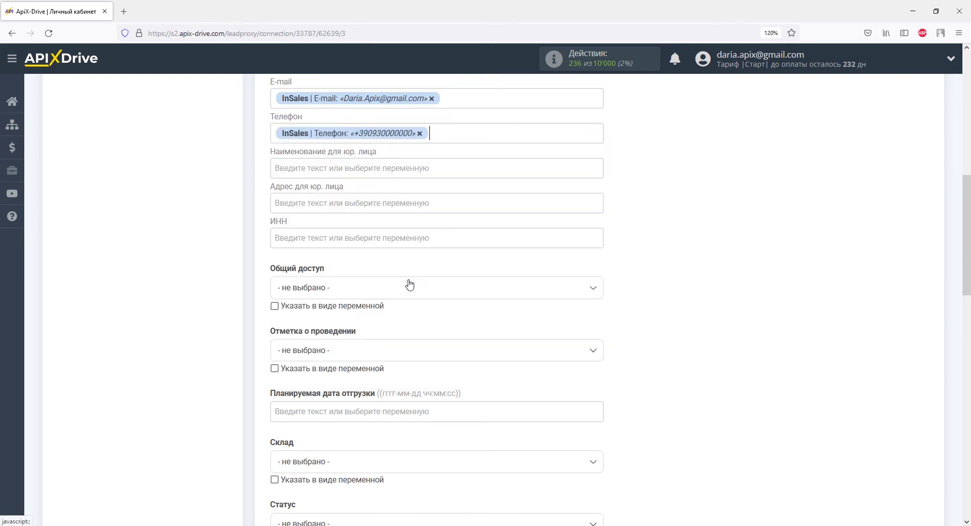
Set «Склад» to «Основной склад» and «Статус» to «Новый» for the transferred orders
scroll(409, 283, "down", 3)
left_click(409, 280)
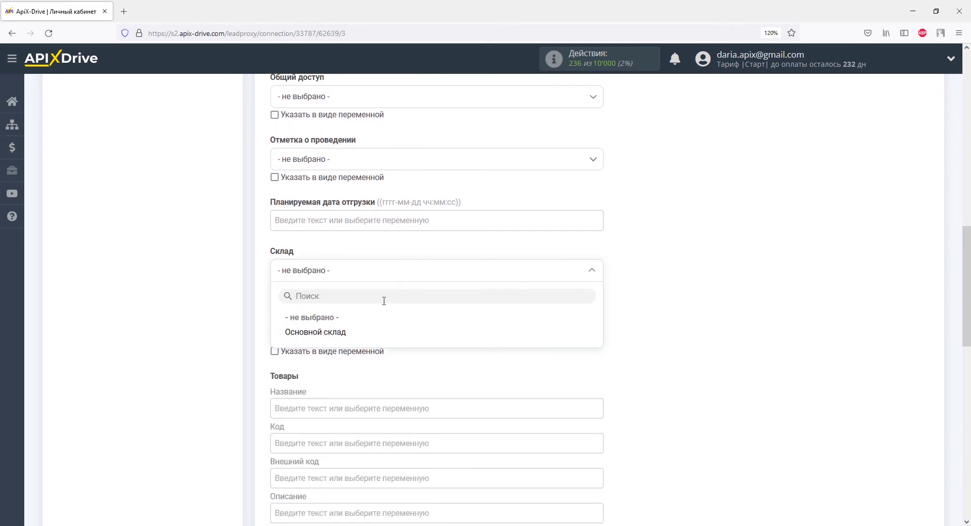
left_click(344, 333)
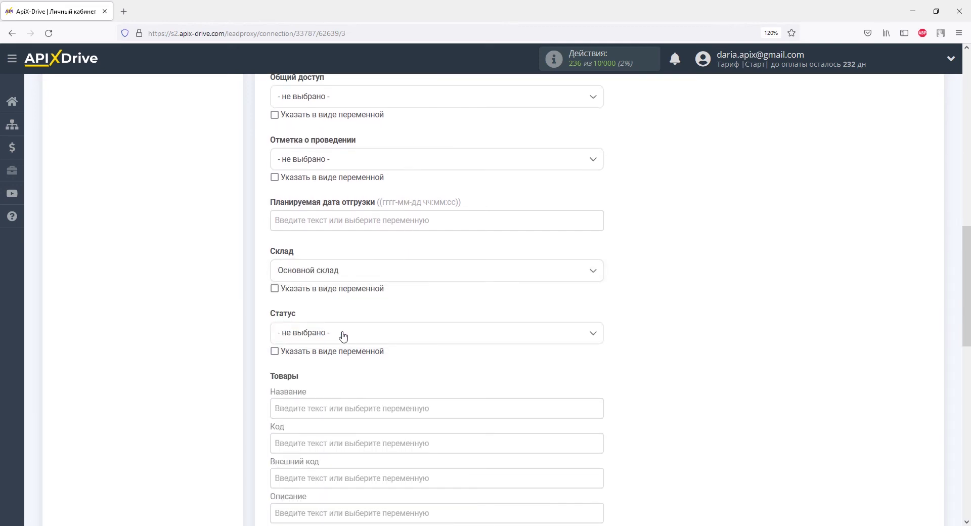
left_click(343, 333)
left_click(290, 396)
Map the product field «Внешний код» to the InSales variable «sku» and compare it with «Внешний код» on the МойСклад product card
scroll(299, 392, "down", 3)
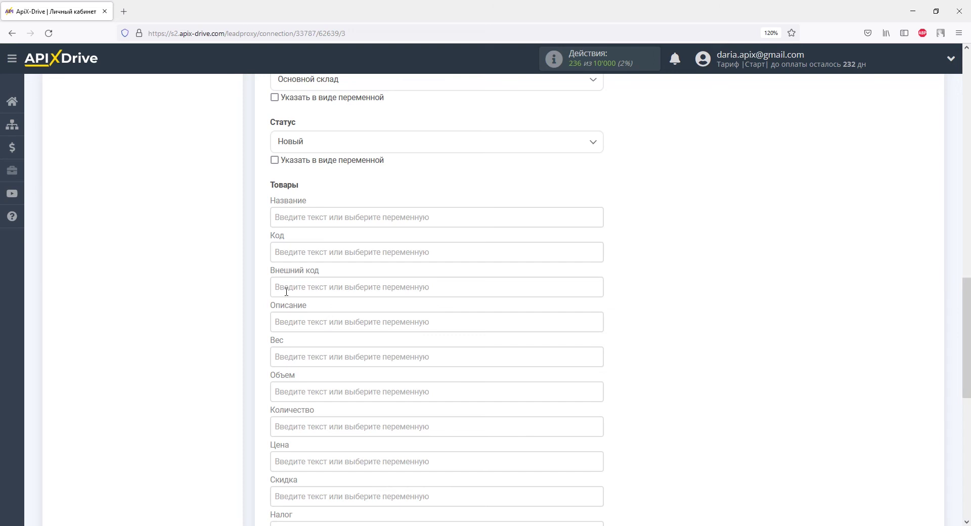
left_click(286, 286)
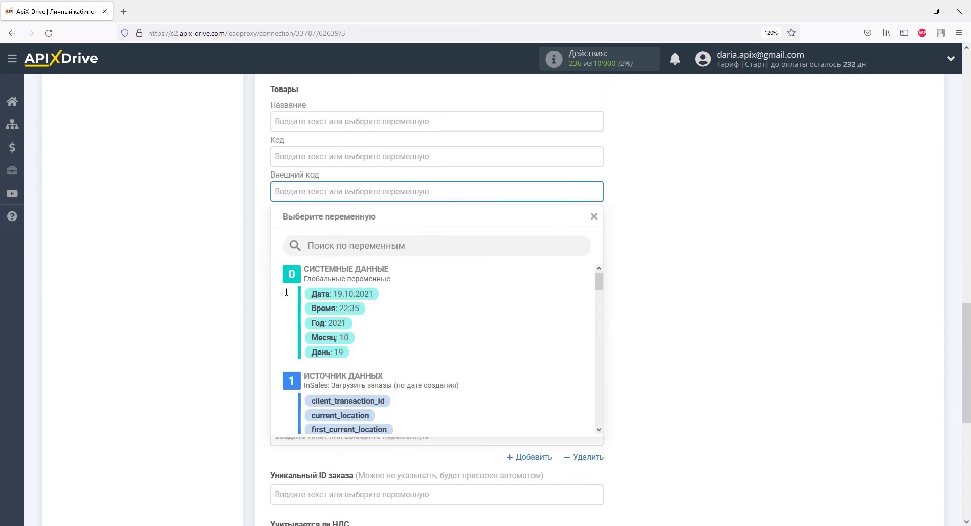
left_click_drag(600, 226, 597, 348)
left_click(338, 298)
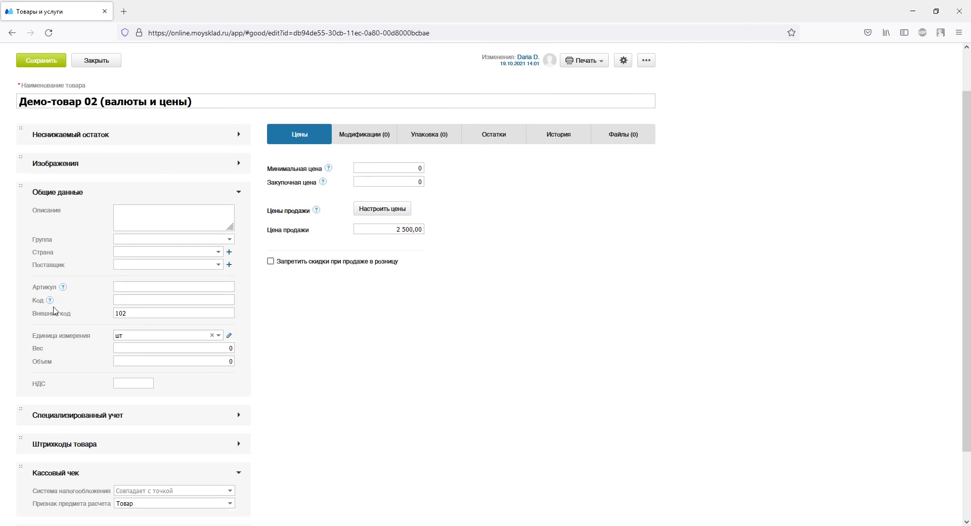
left_click_drag(29, 314, 99, 317)
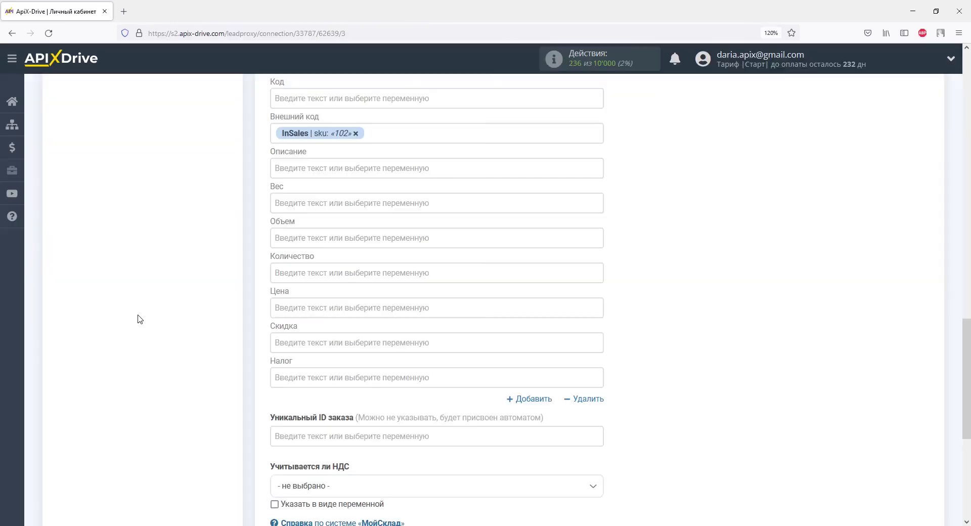
Map the product fields «Количество» to the InSales variable «quantity» and «Цена» to «sale_price»
left_click(274, 278)
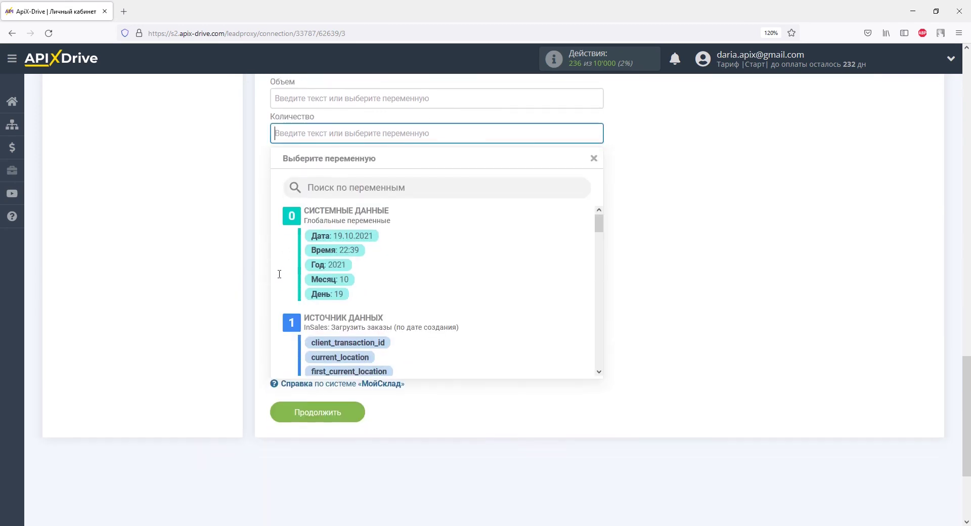
left_click_drag(599, 223, 600, 338)
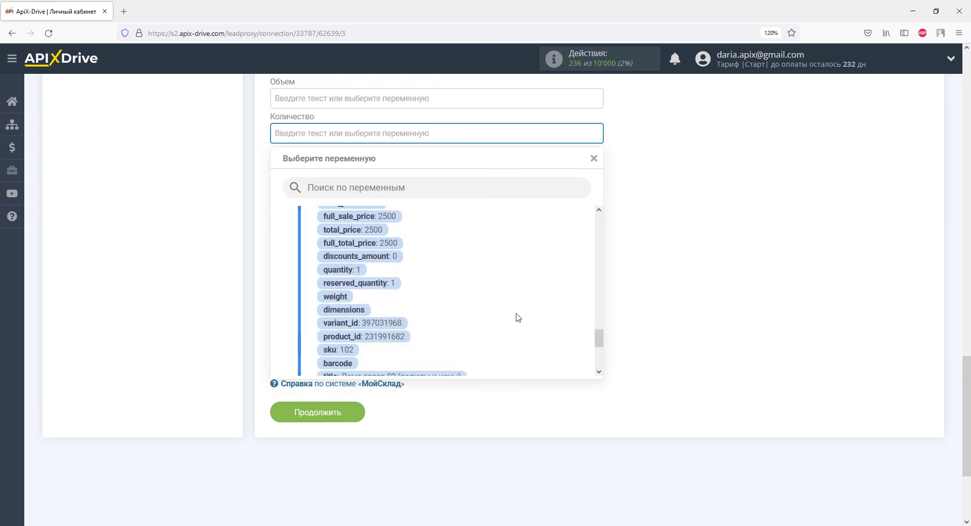
left_click(357, 272)
left_click(307, 174)
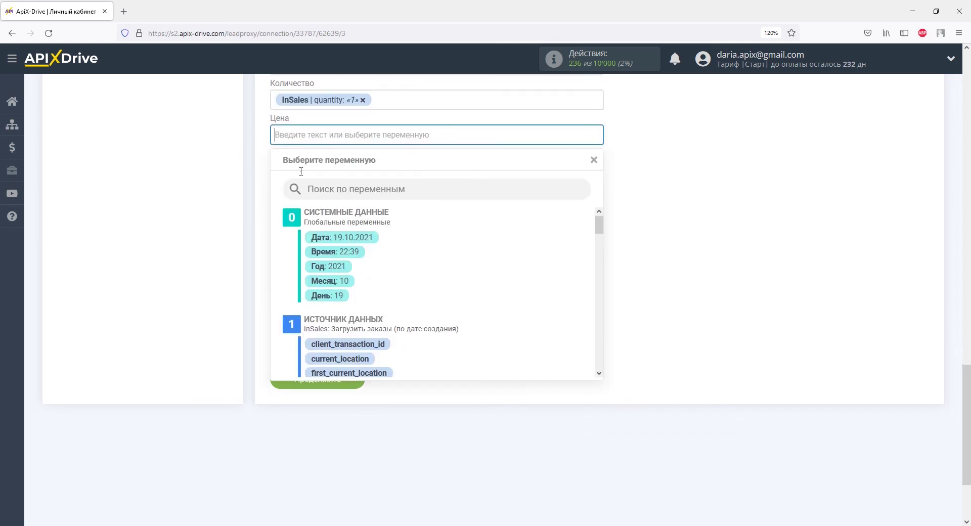
left_click_drag(600, 225, 600, 328)
left_click(354, 284)
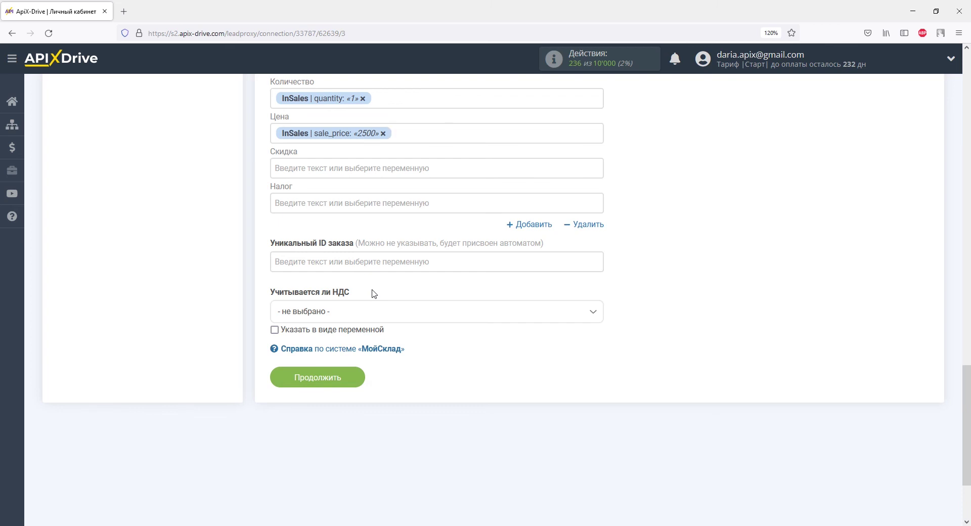
Continue to the test stage and send the test order data to МойСклад
left_click(348, 379)
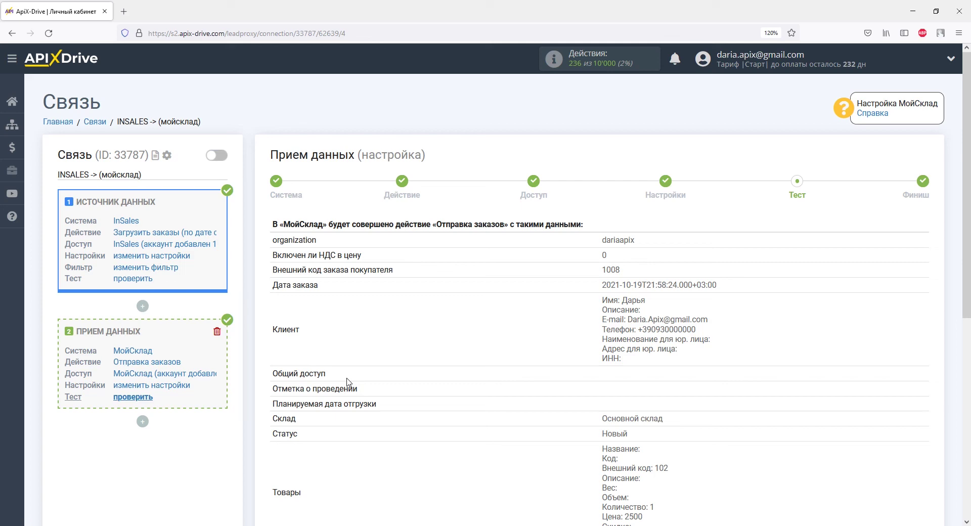
scroll(349, 382, "down", 5)
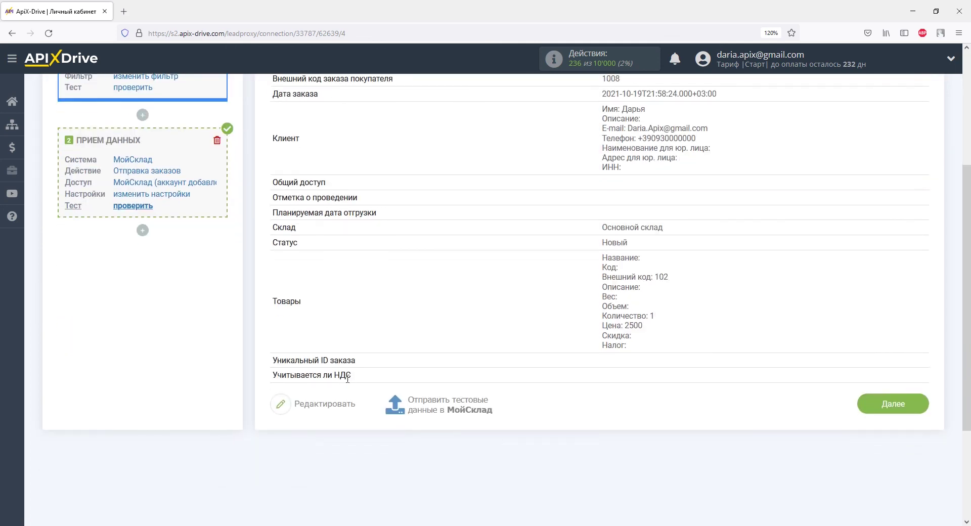
left_click(417, 346)
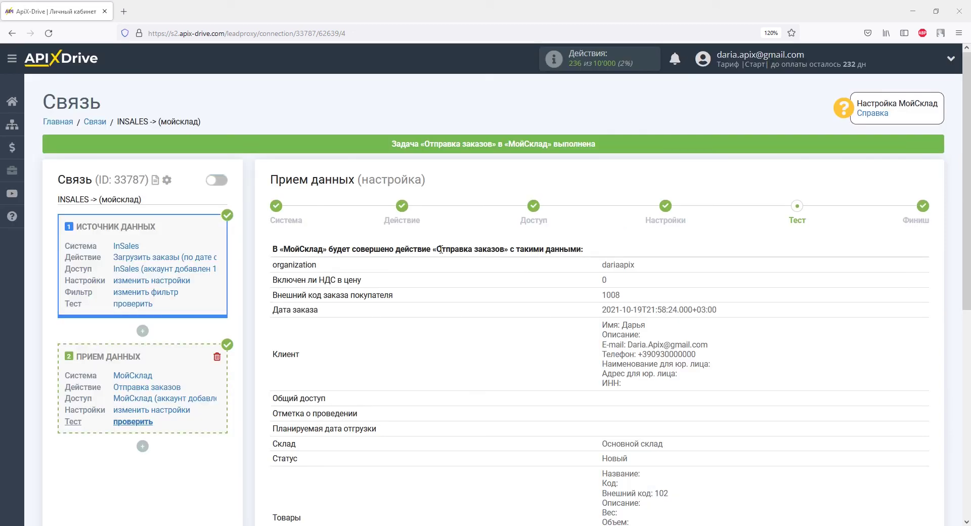
Switch to МойСклад, refresh the «Заказы покупателей» list and open the transferred test order to check its data
key("alt+Tab")
left_click(48, 34)
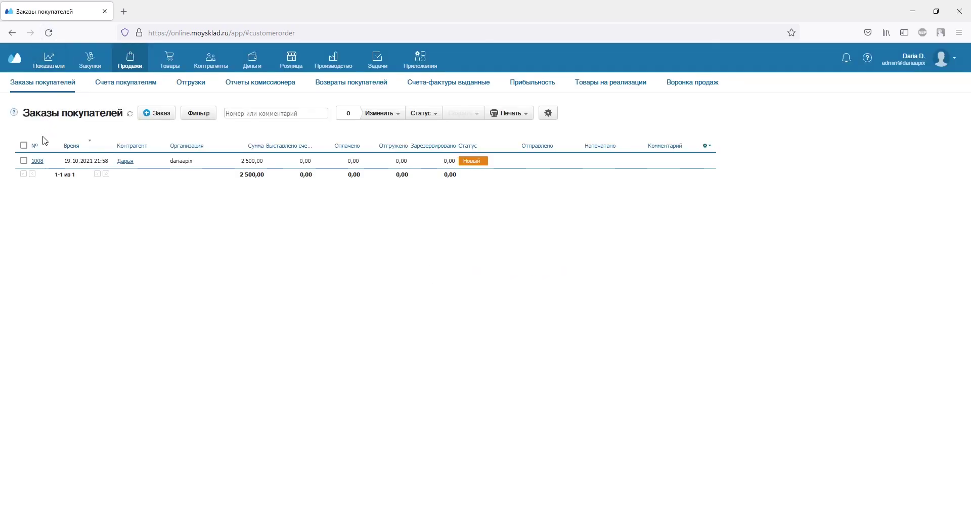
left_click(36, 160)
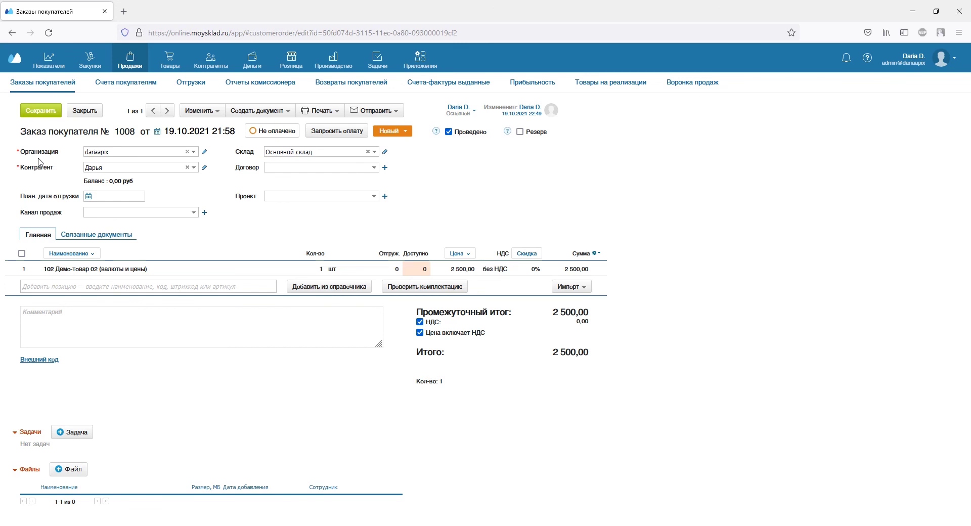
Return to ApiX-Drive, finish the data destination setup and enable automatic updating of the connection
key("alt+Tab")
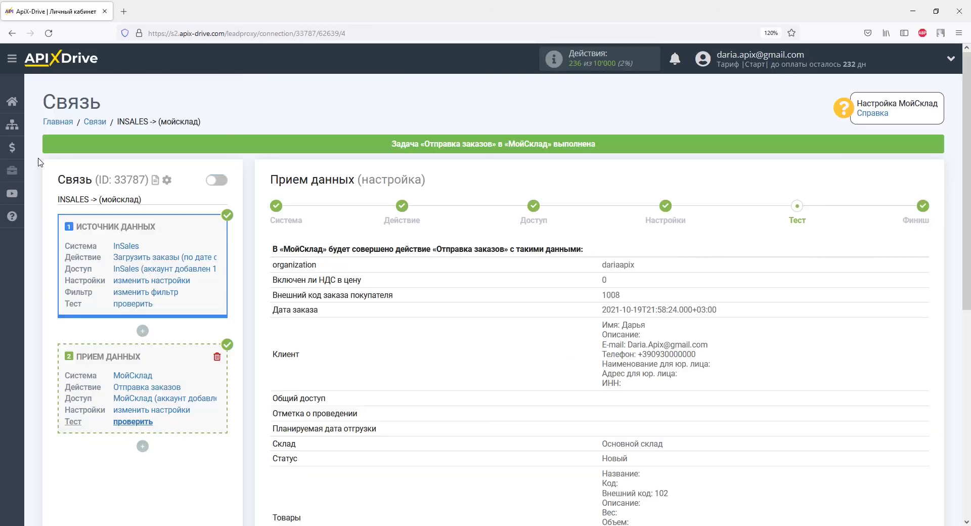
scroll(39, 162, "down", 6)
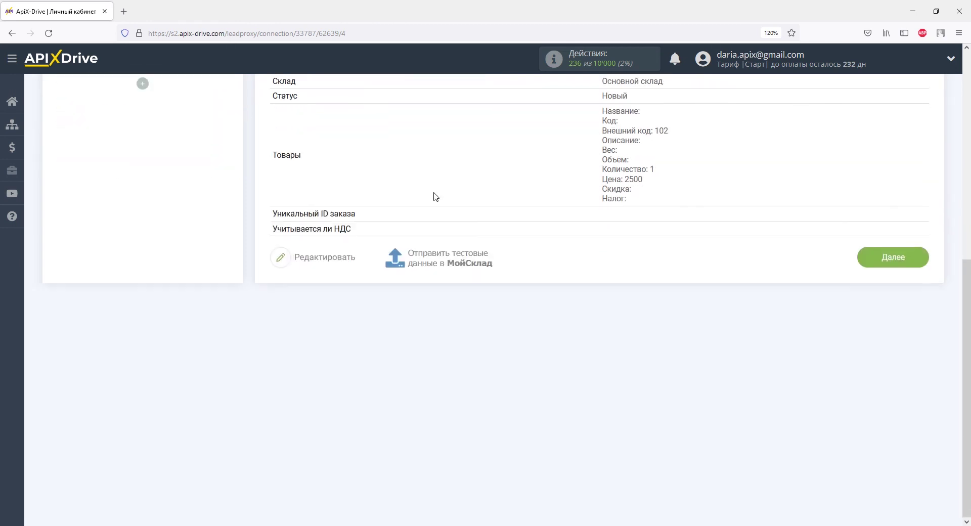
left_click(865, 258)
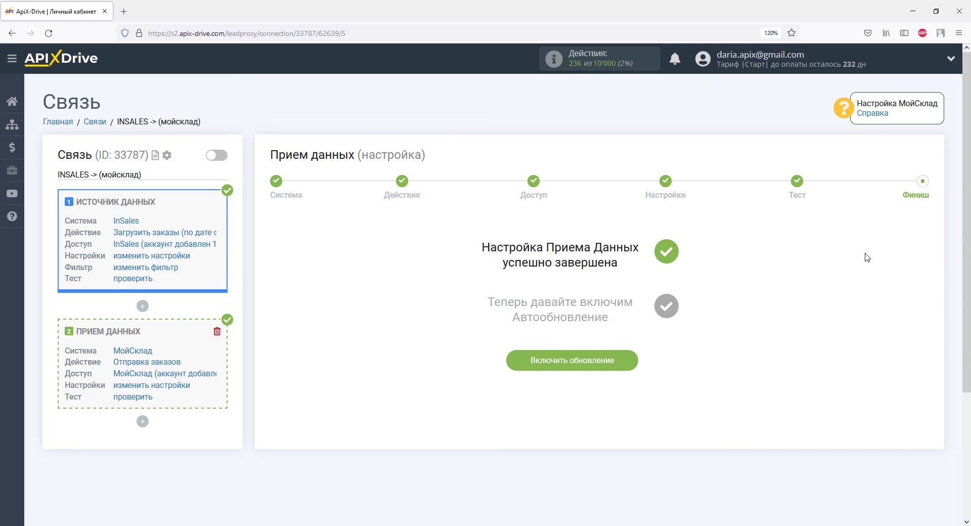
left_click(619, 362)
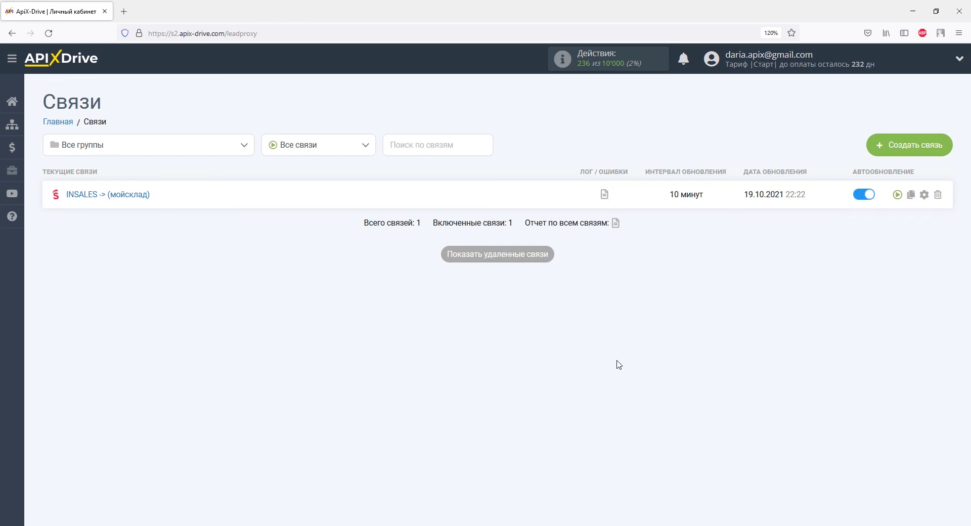
Set the update interval of the «INSALES -> (мойсклад)» connection to 5 минут and save its settings
left_click(909, 197)
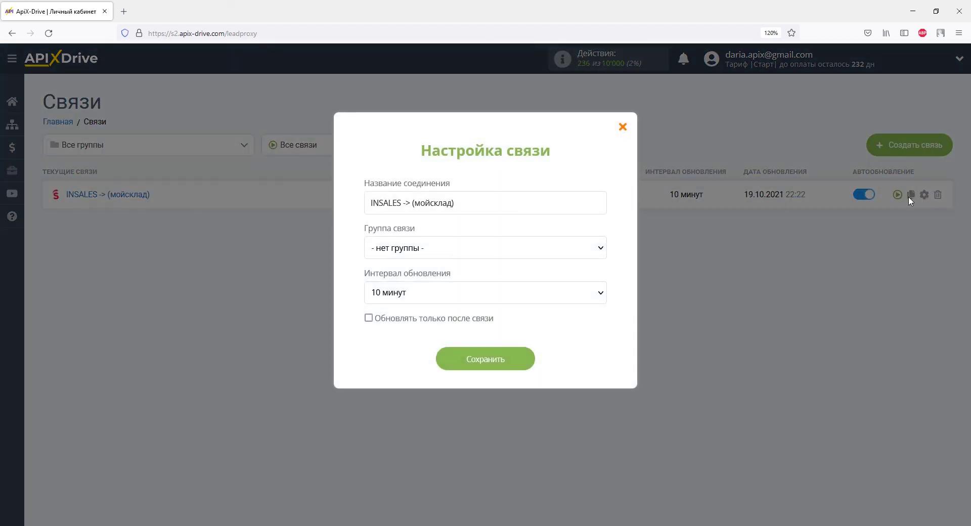
left_click(600, 296)
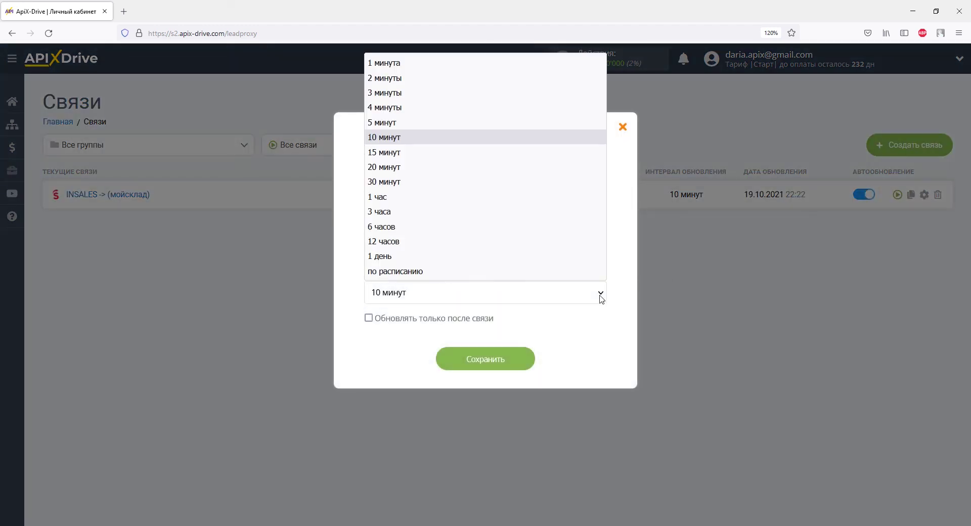
left_click(529, 128)
left_click(505, 362)
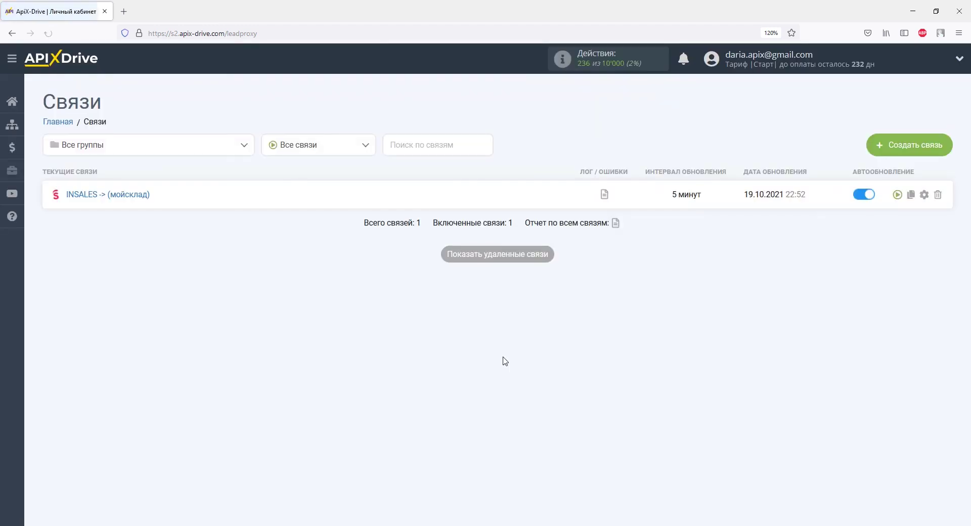